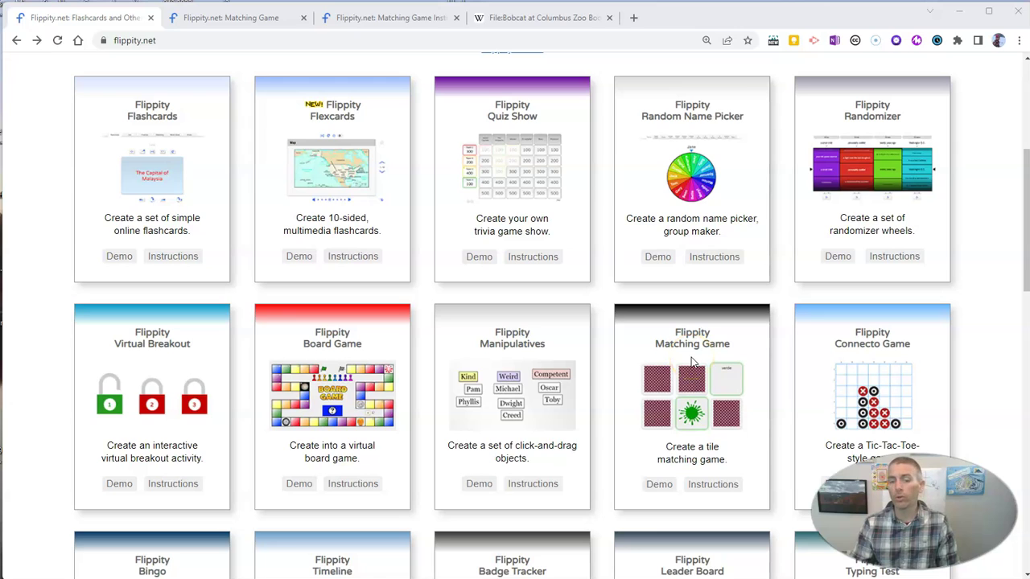
Step: Open the instructions for the Flippity Matching Game and find the Quick & Easy option
left_click(708, 492)
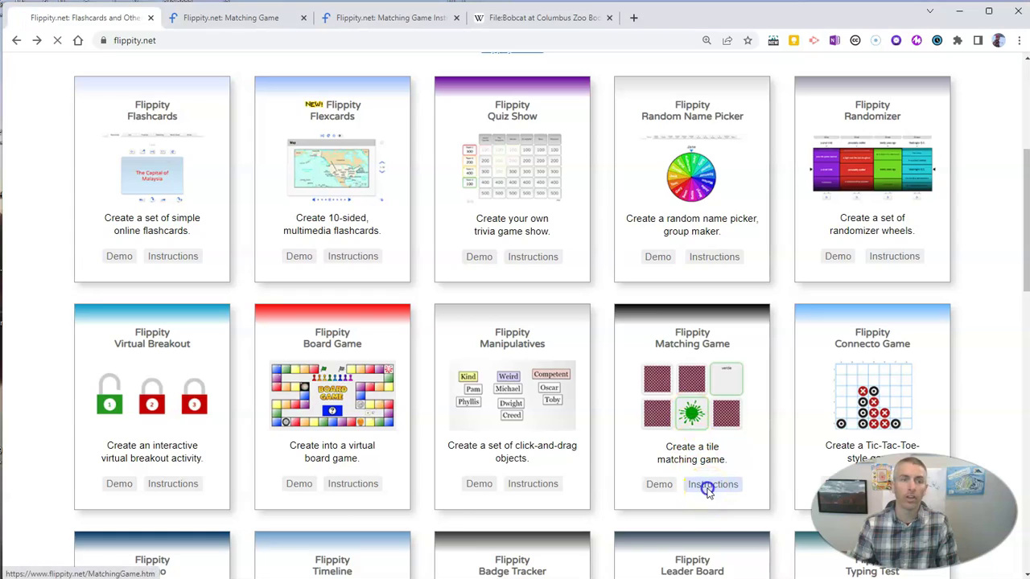
scroll(243, 405, "down", 2)
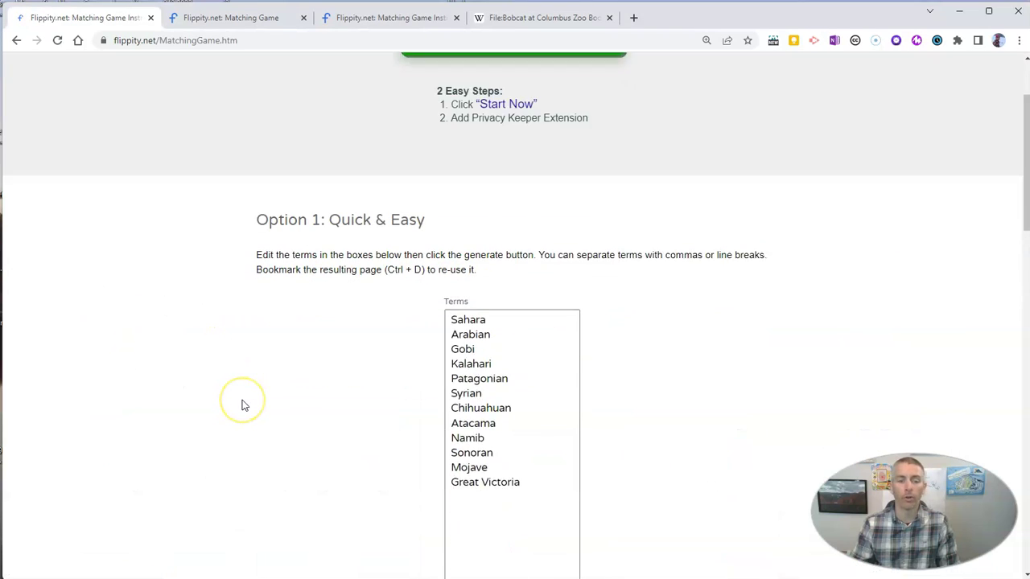
scroll(249, 400, "down", 1)
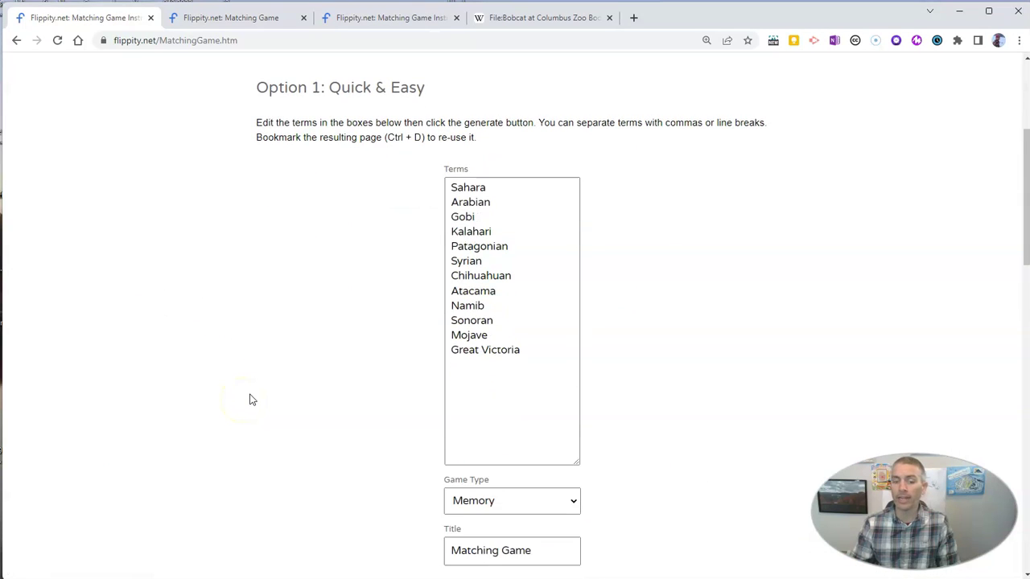
Step: Replace the sample terms with the animal list copied from the sticky note, cat through fisher, and generate the Memory game
key("alt+Tab")
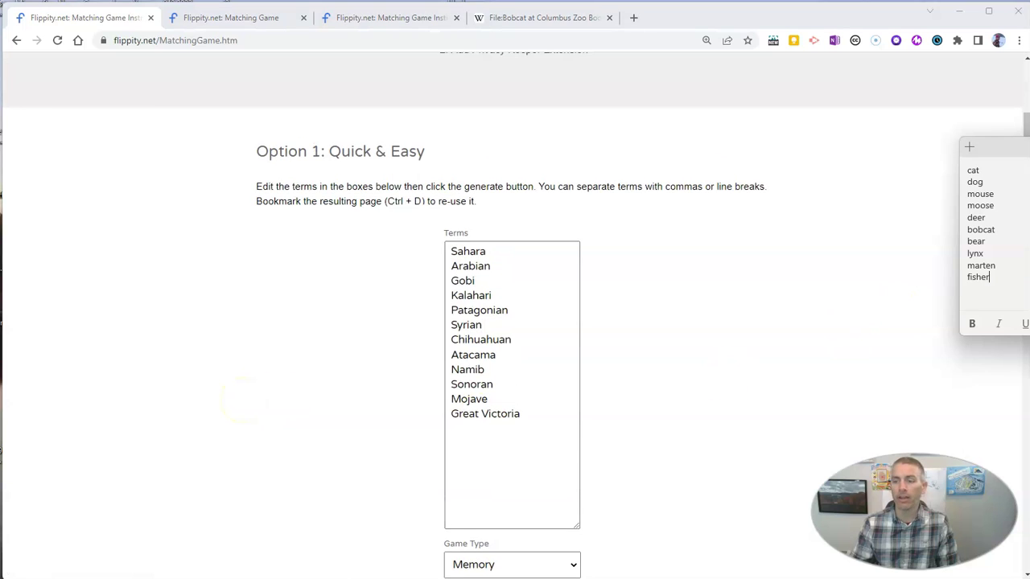
left_click_drag(1003, 281, 969, 170)
key("ctrl+c")
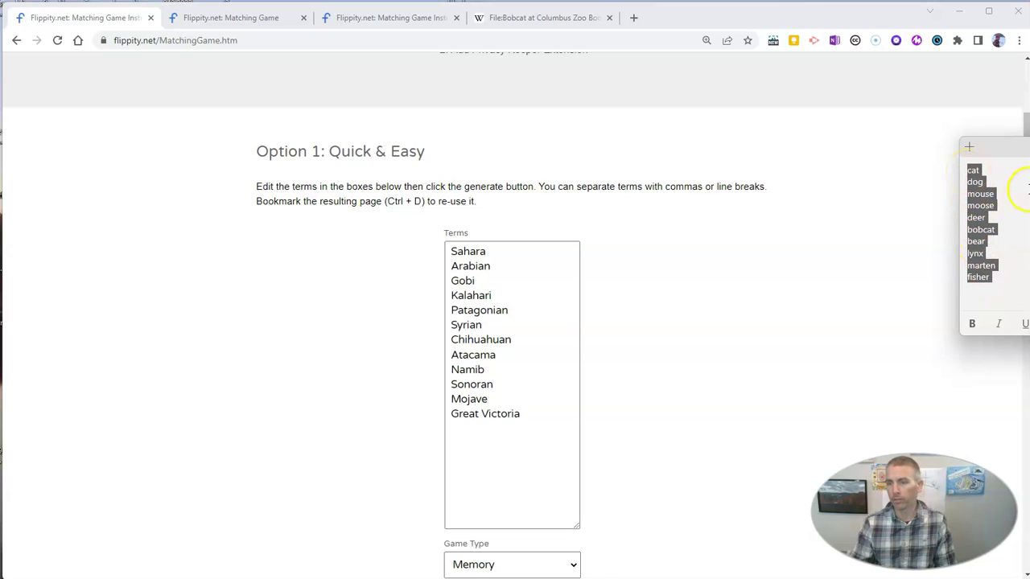
left_click(539, 414)
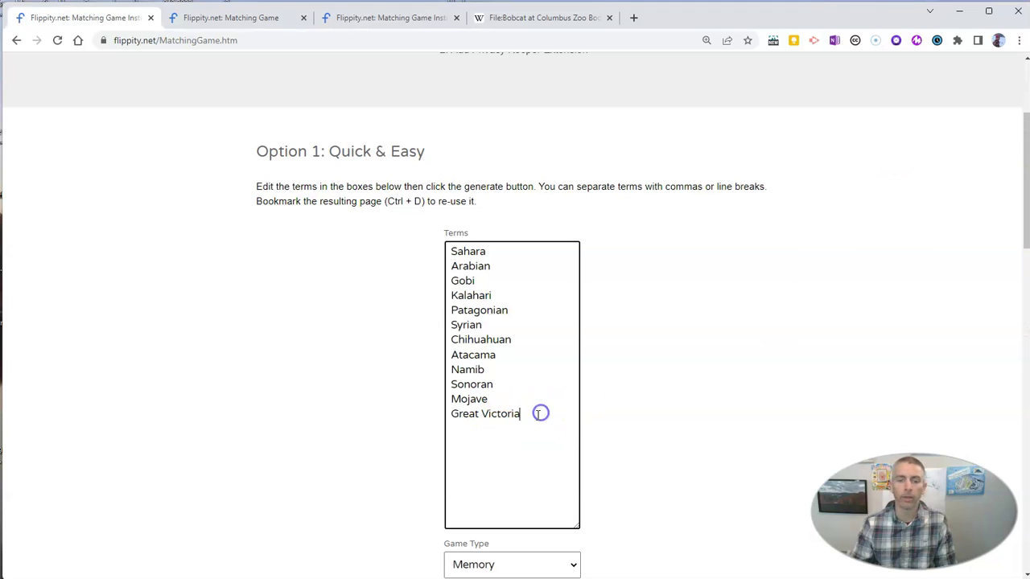
left_click_drag(539, 414, 453, 249)
key("ctrl+v")
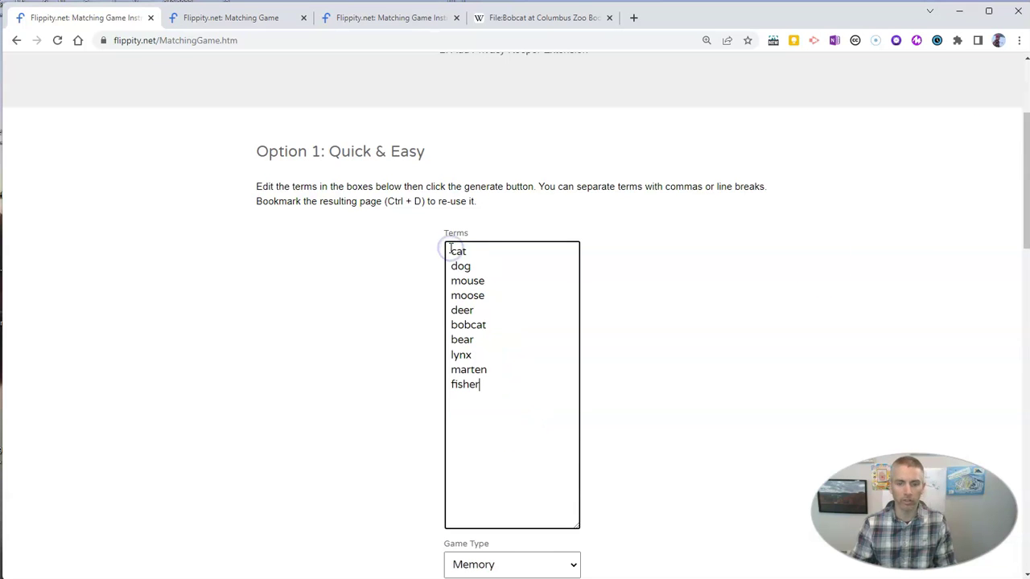
scroll(684, 435, "down", 2)
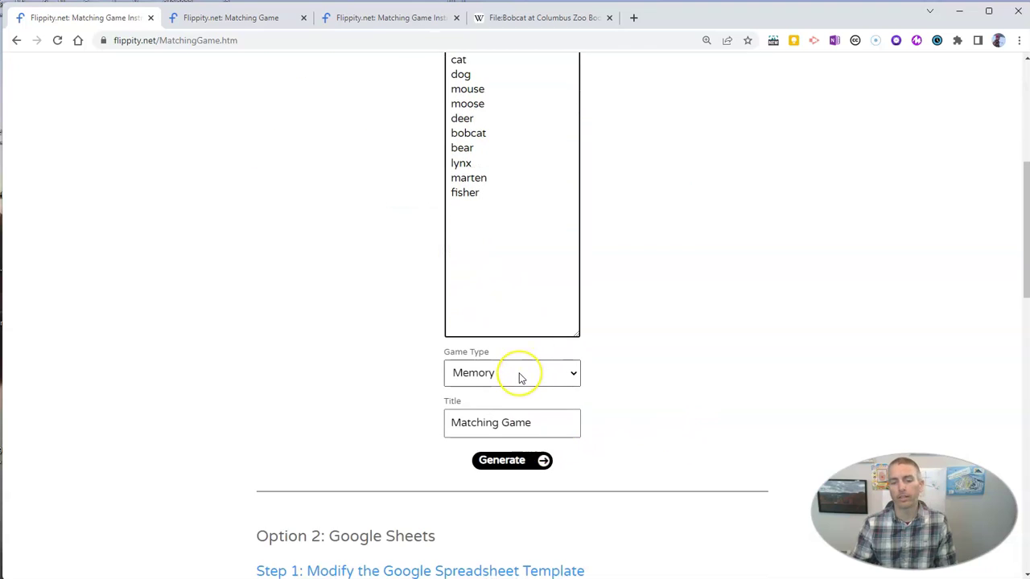
left_click(509, 465)
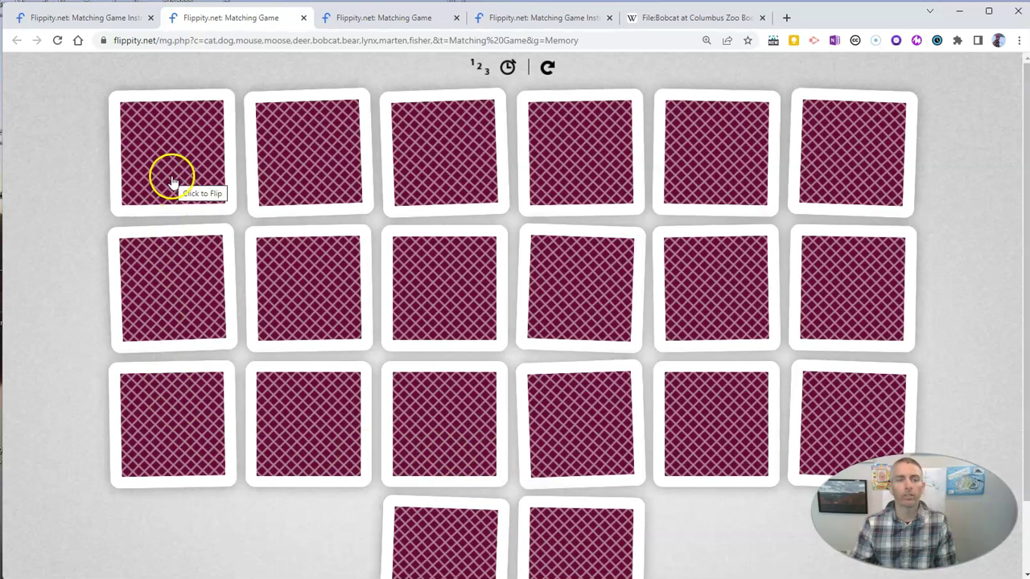
Step: Try out the generated game by flipping pairs of cards along the first row
left_click(171, 176)
left_click(326, 191)
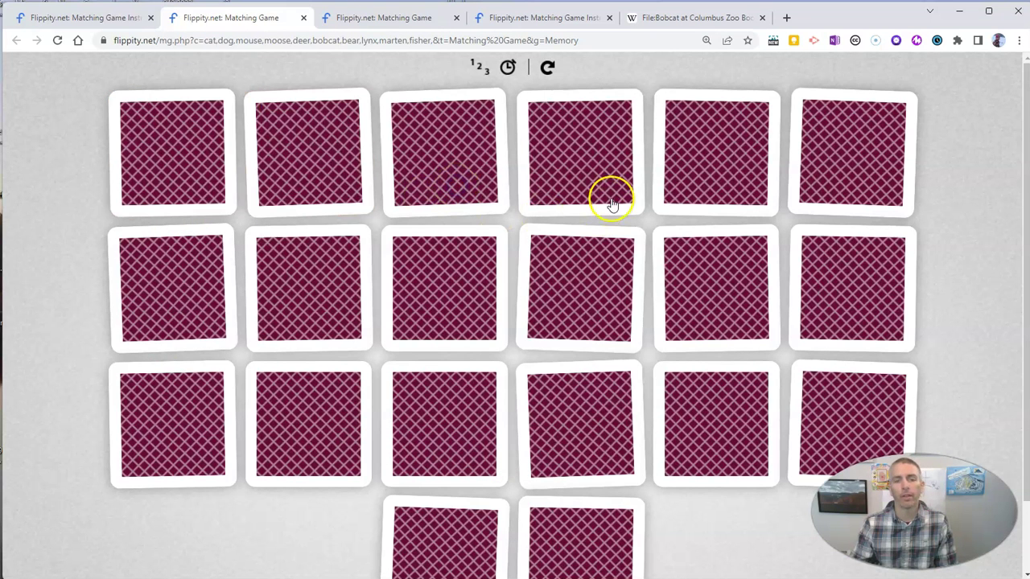
left_click(452, 159)
left_click(605, 168)
left_click(715, 179)
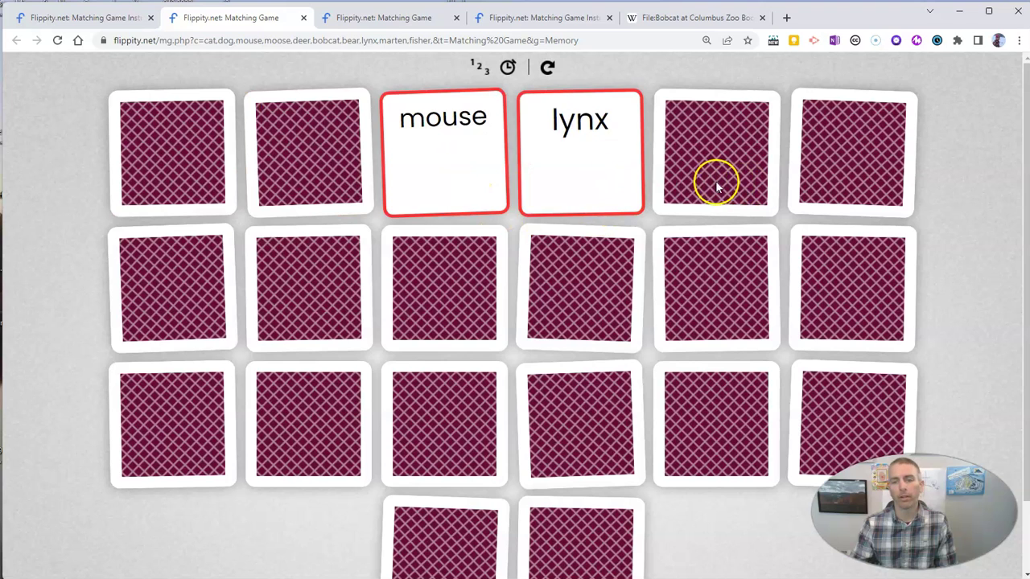
left_click(842, 188)
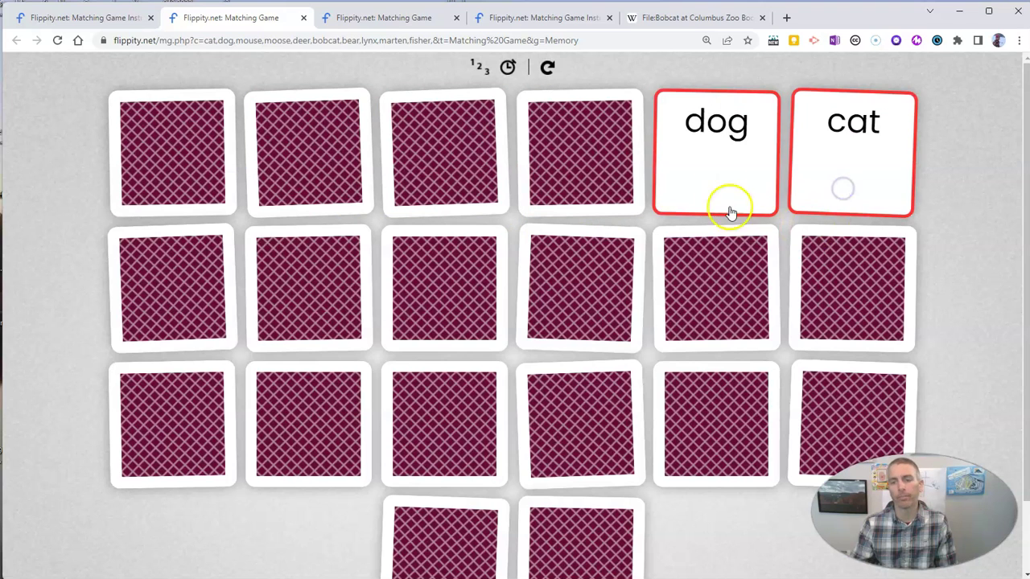
left_click(719, 182)
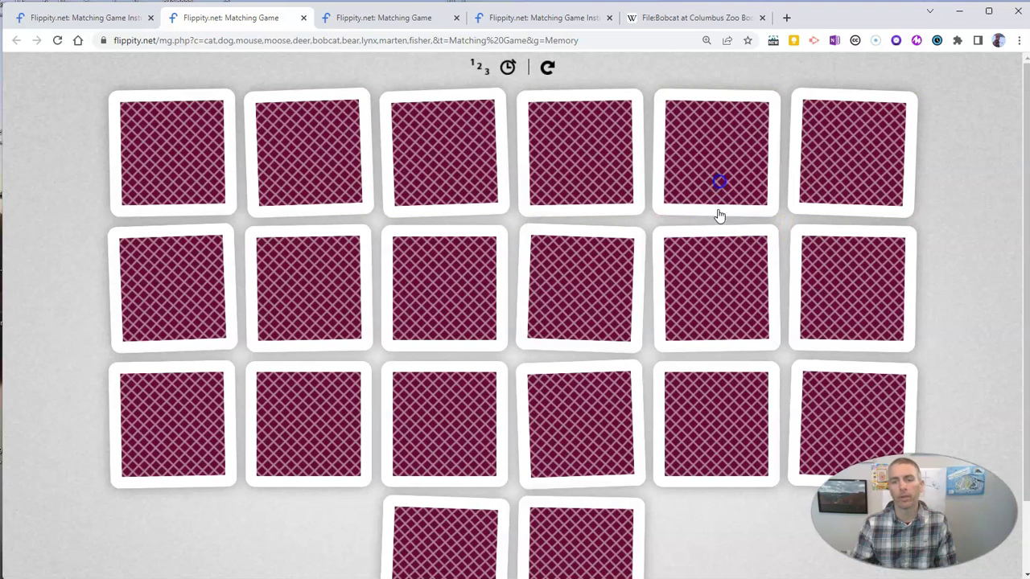
Step: Show numbers on the game cards and start the game timer
left_click(479, 73)
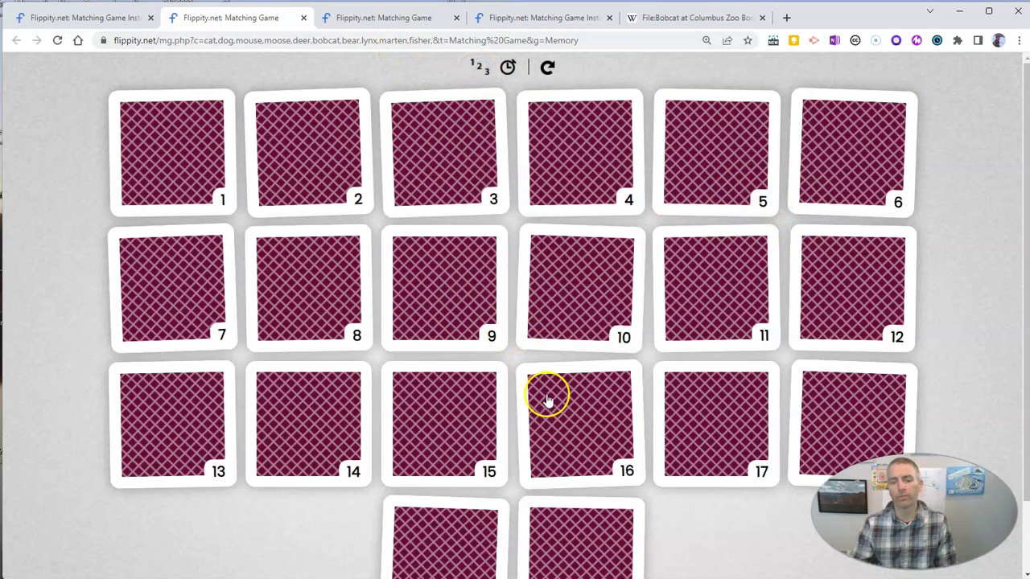
scroll(555, 407, "down", 1)
scroll(441, 414, "up", 1)
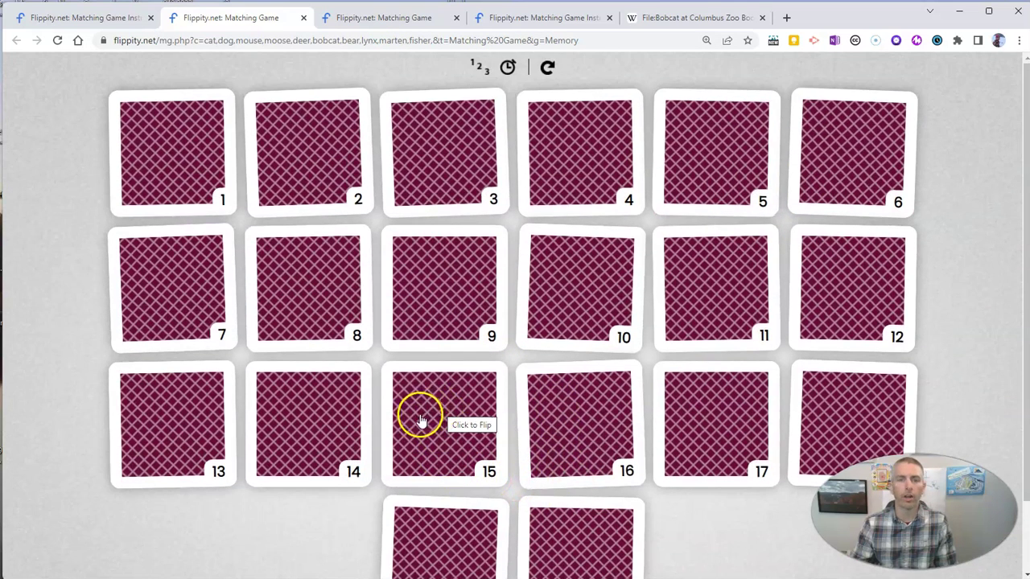
left_click(509, 68)
Step: Test the timed game by flipping cards 3 and 9, followed by cards 2 and 8
left_click(484, 149)
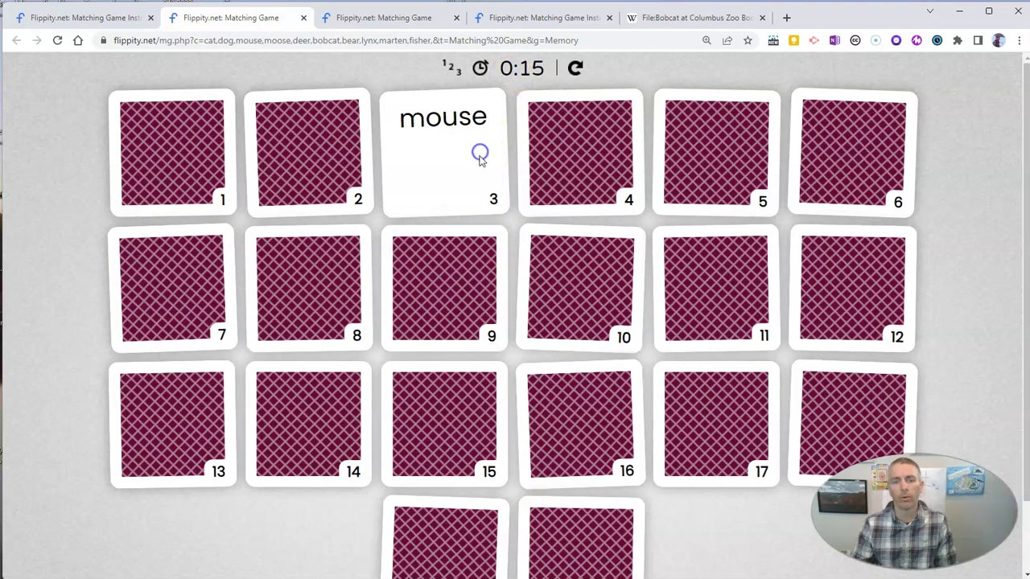
left_click(465, 291)
left_click(276, 163)
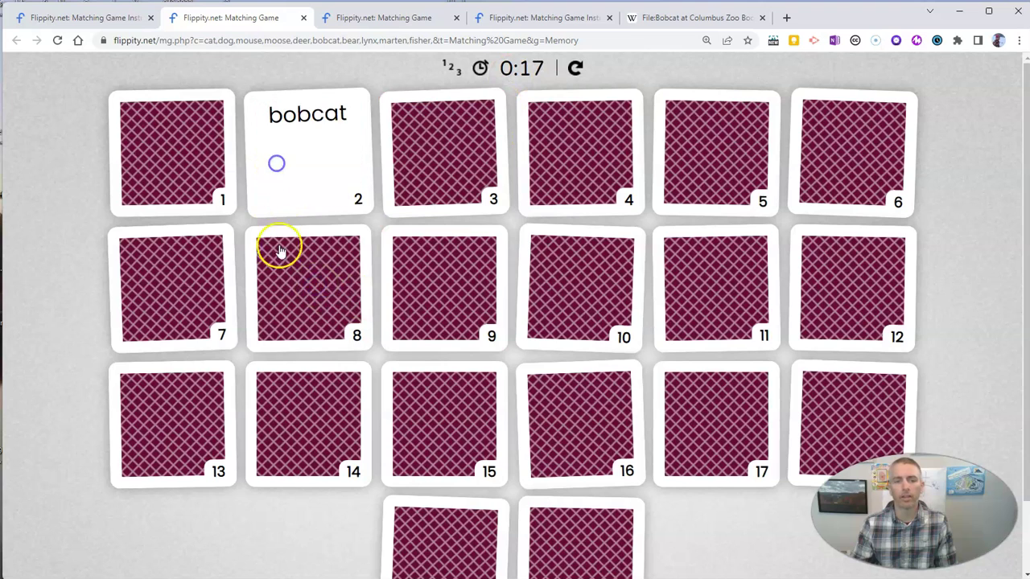
left_click(283, 273)
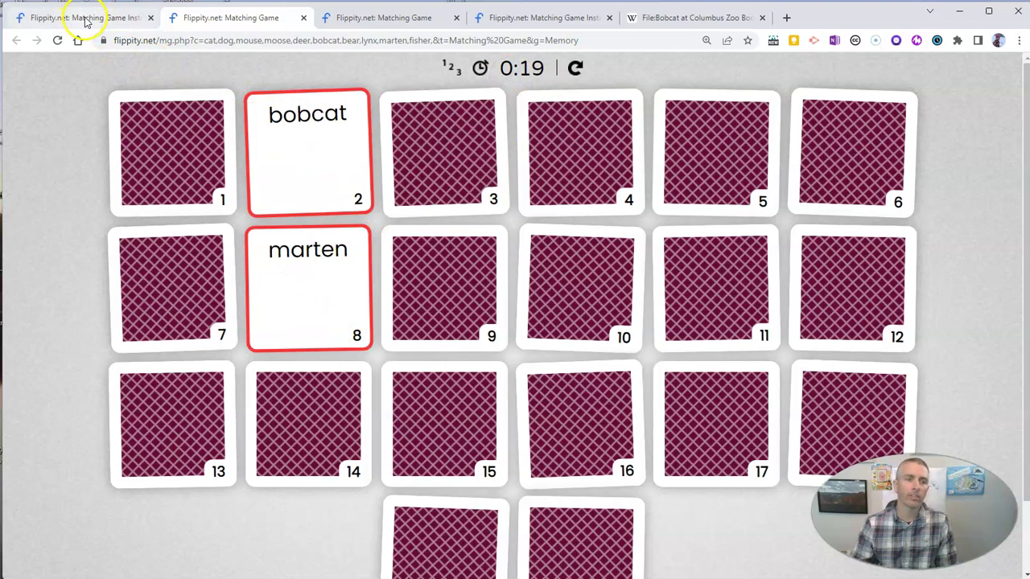
Step: Return to the matching game instructions and make a copy of the Google Sheets template from Option 2 in a new tab
left_click(86, 17)
scroll(581, 278, "up", 1)
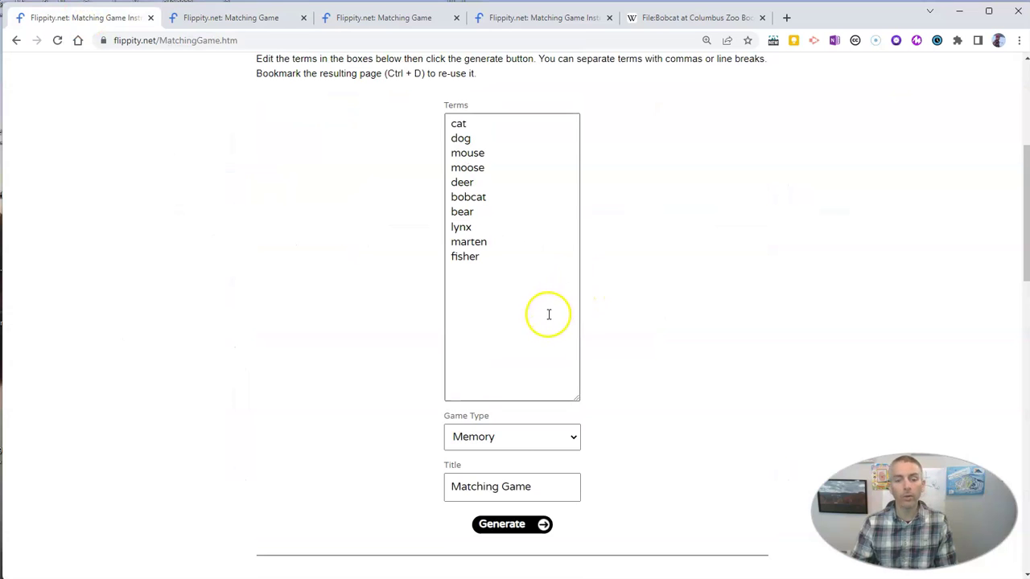
scroll(549, 314, "down", 1)
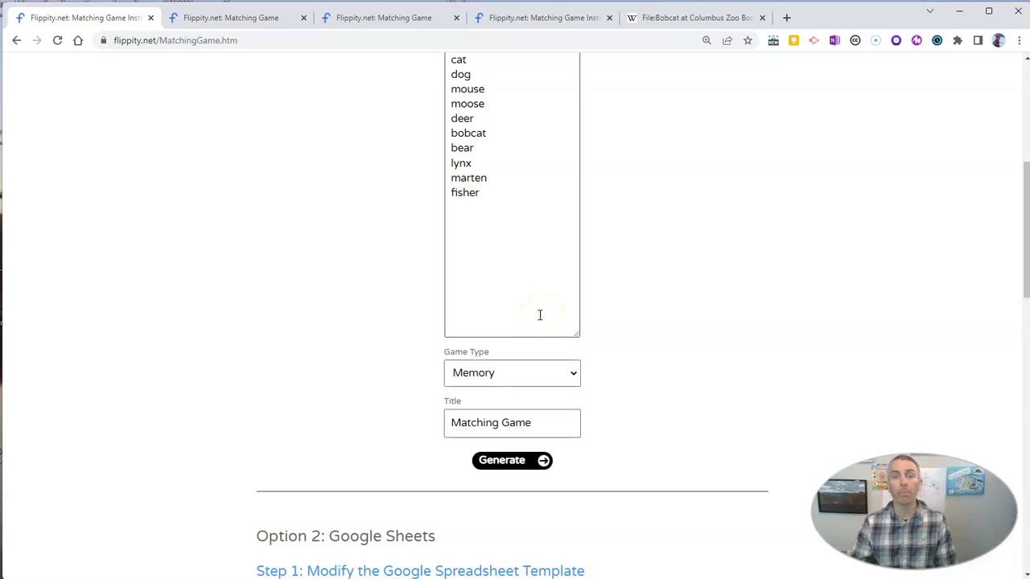
scroll(538, 313, "down", 1)
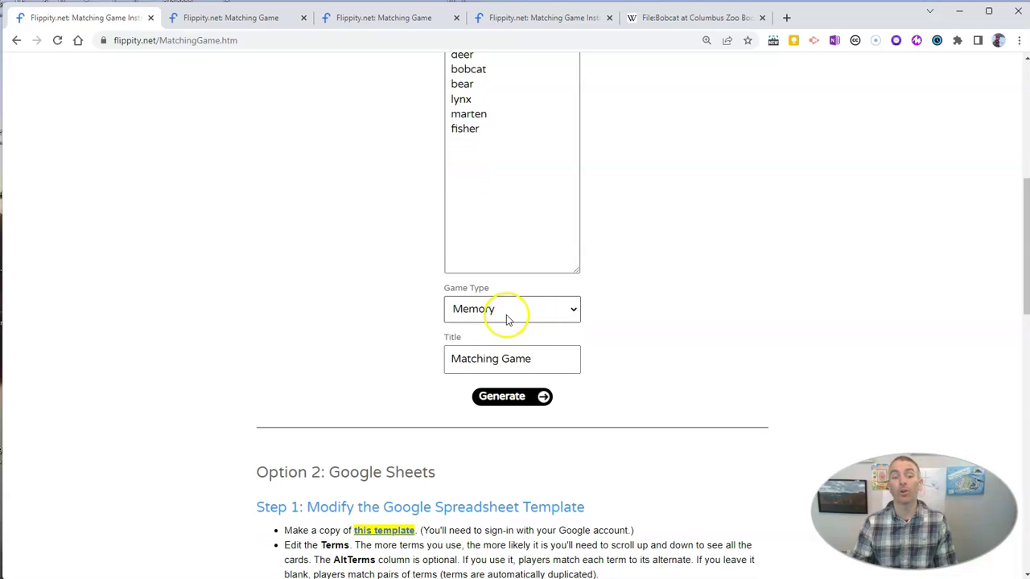
scroll(506, 319, "down", 4)
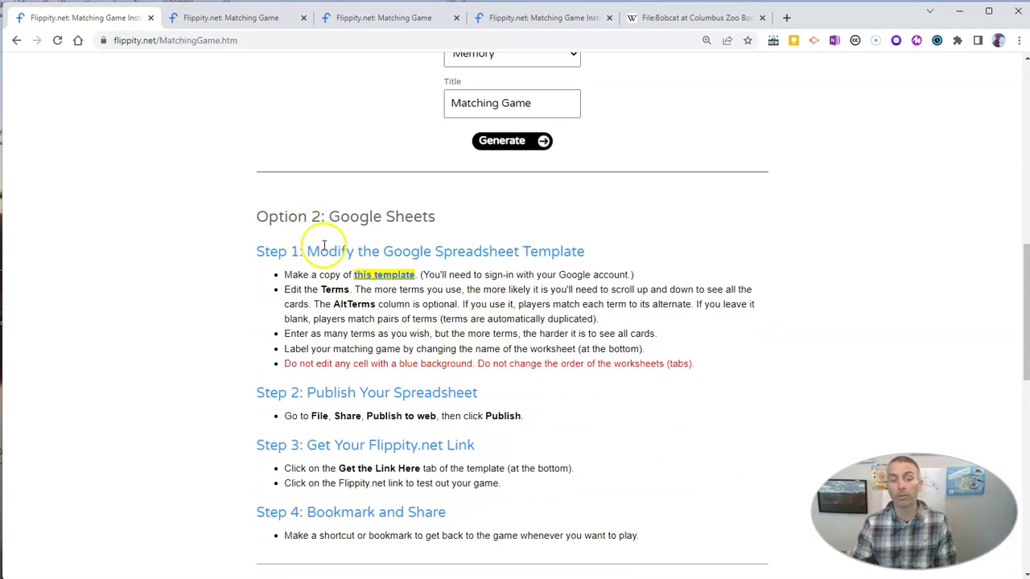
right_click(380, 277)
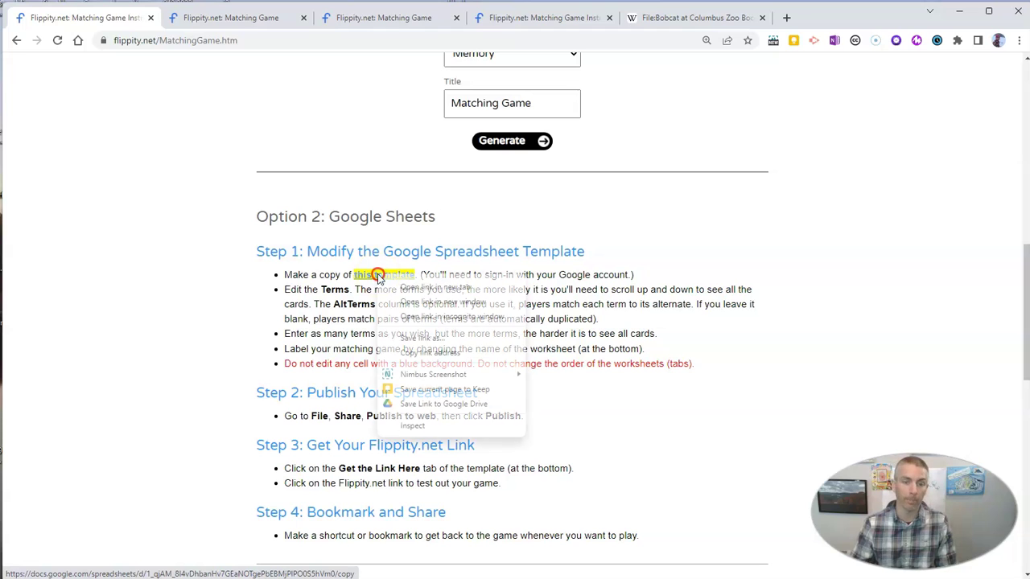
left_click(402, 287)
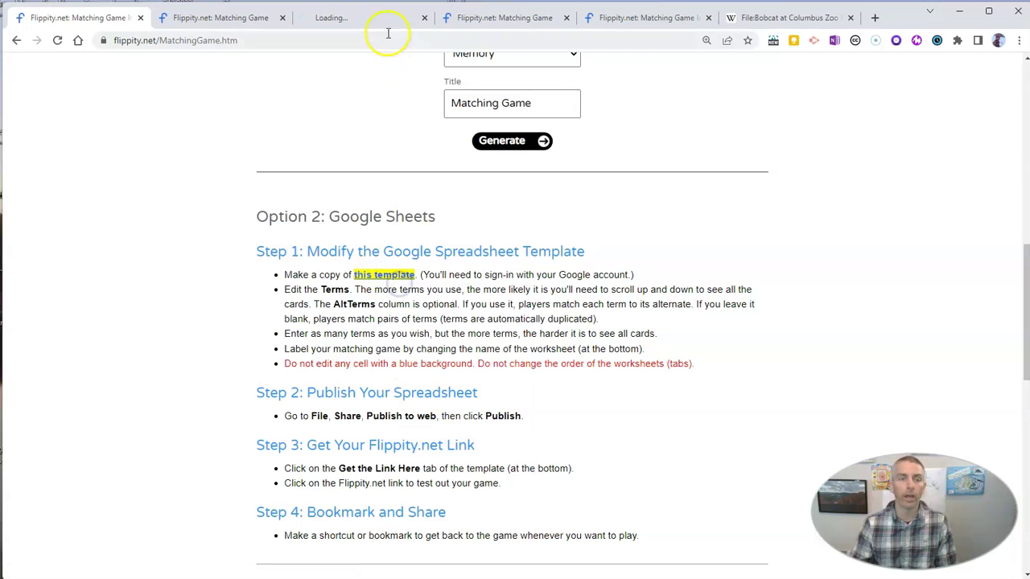
left_click(364, 20)
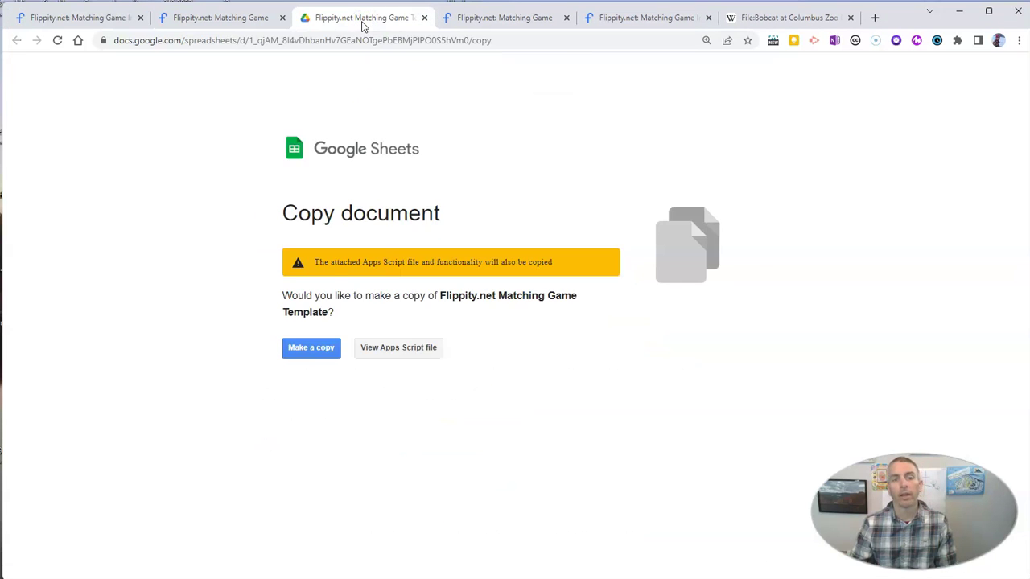
left_click(315, 348)
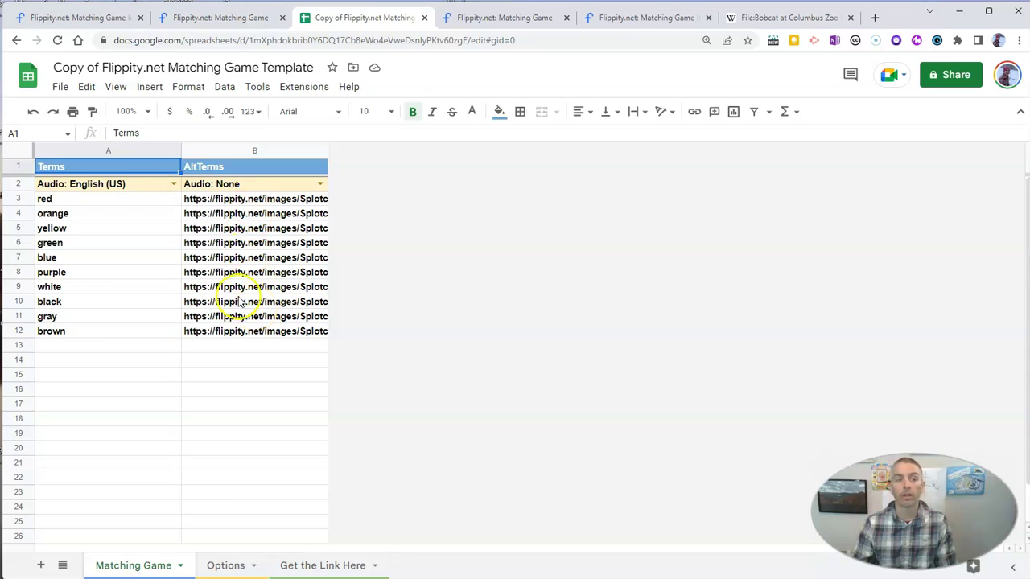
Step: Enter bobcat as the first term in cell A3 of the copied template
double_click(69, 198)
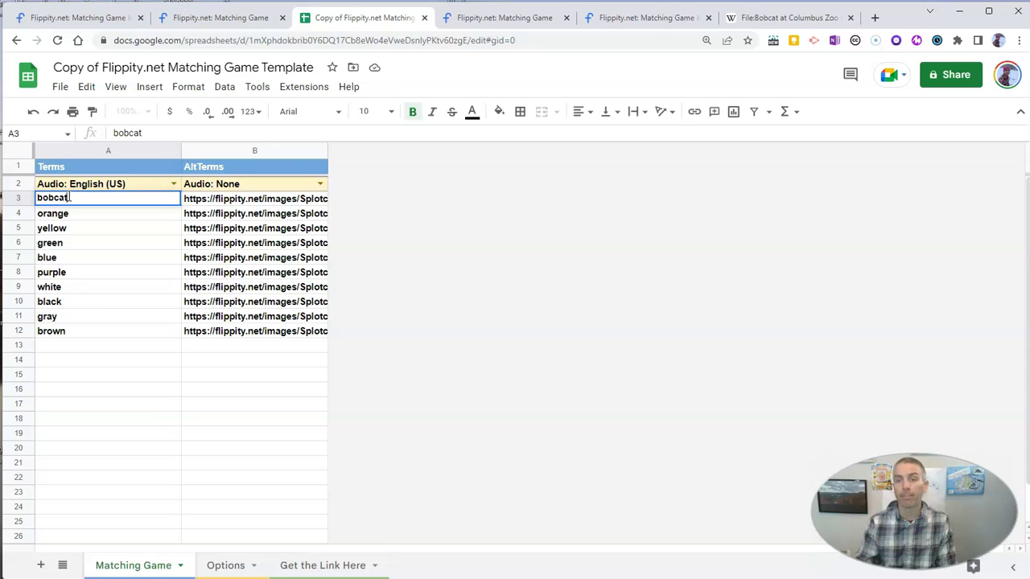
Step: Switch to the Wikipedia file page of the Columbus Zoo bobcat photo and examine its source, licensing terms and file history
left_click(784, 20)
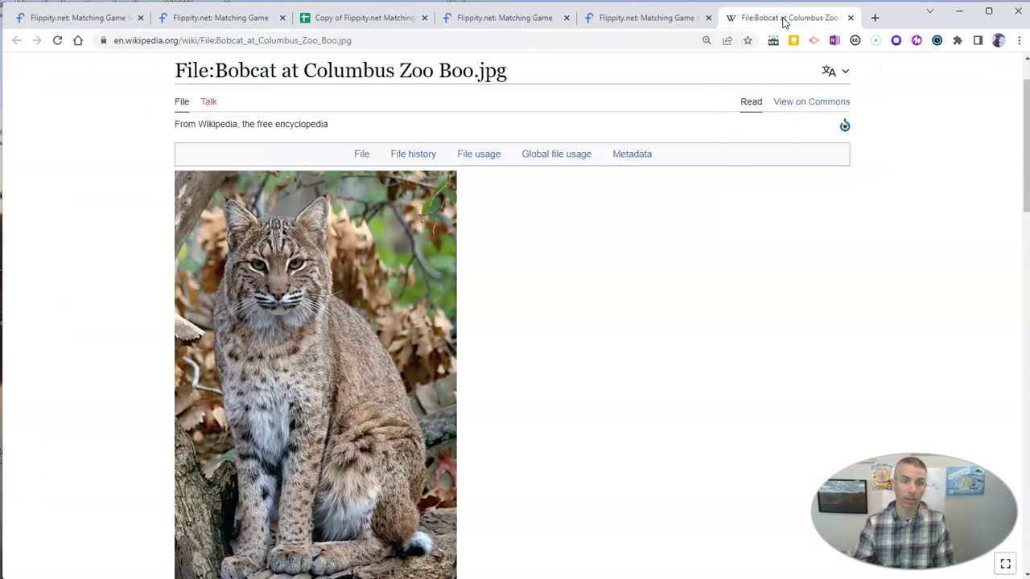
scroll(660, 312, "down", 4)
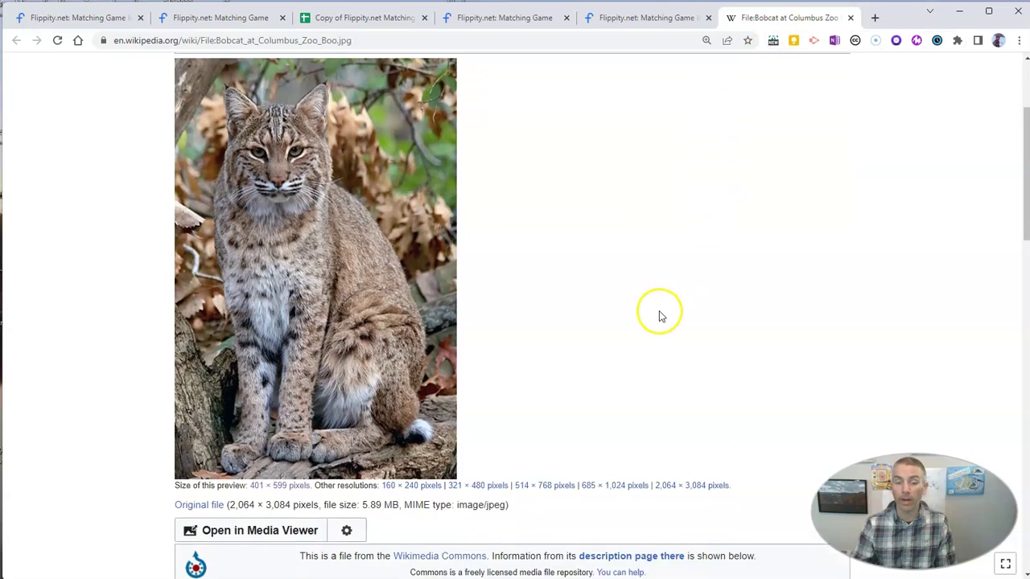
scroll(600, 283, "down", 3)
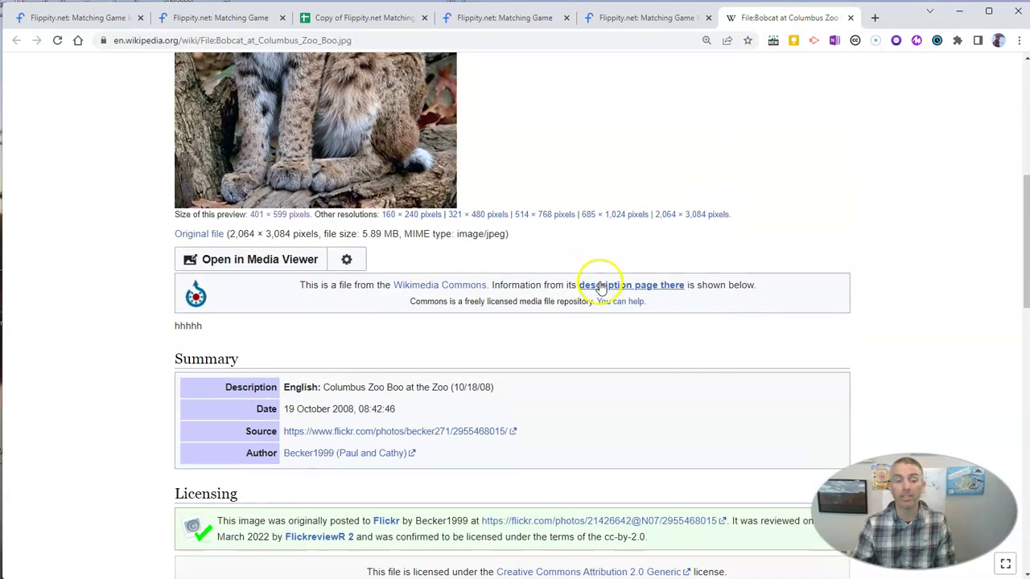
scroll(598, 336, "down", 1)
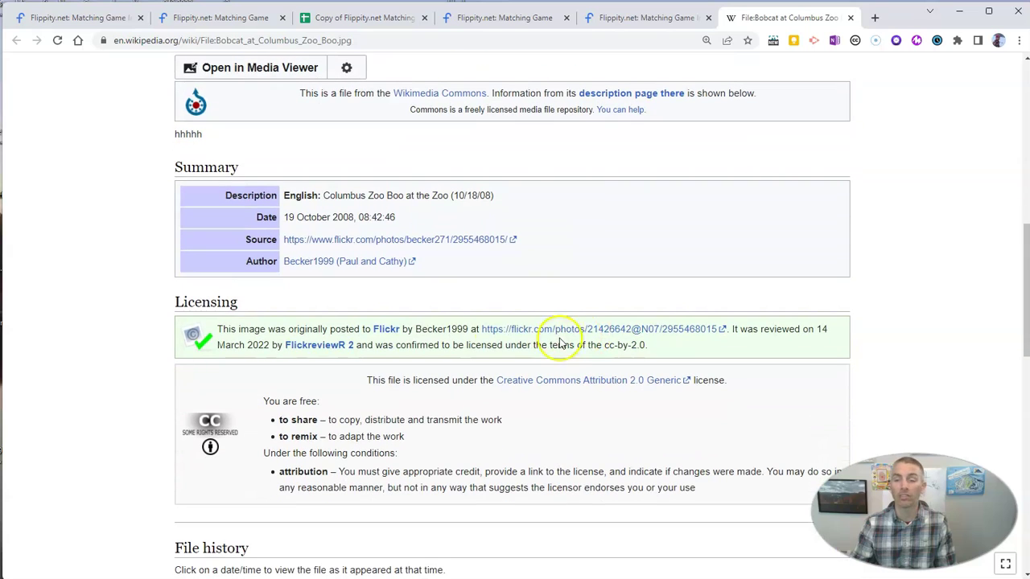
scroll(506, 338, "down", 1)
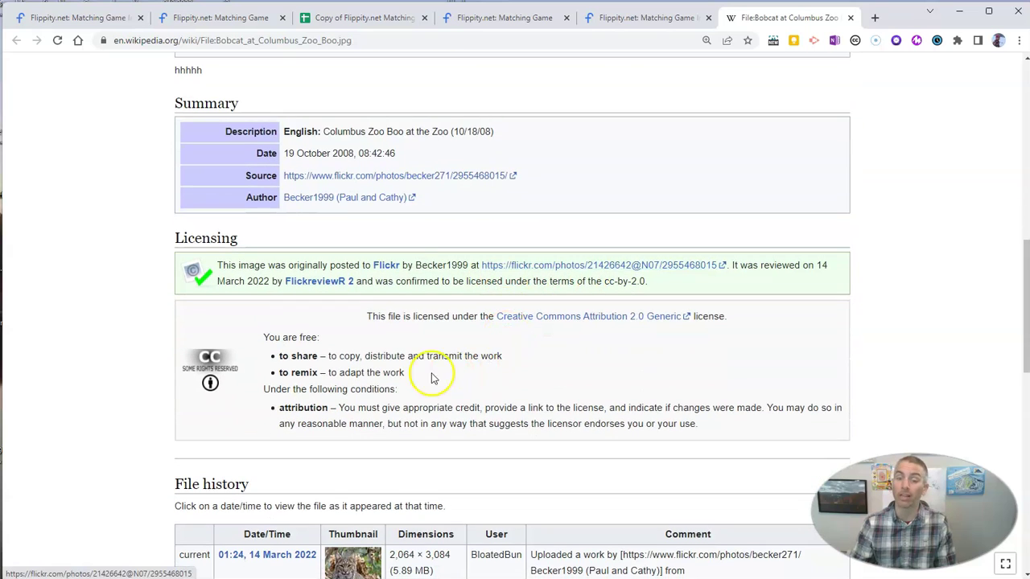
scroll(414, 372, "down", 2)
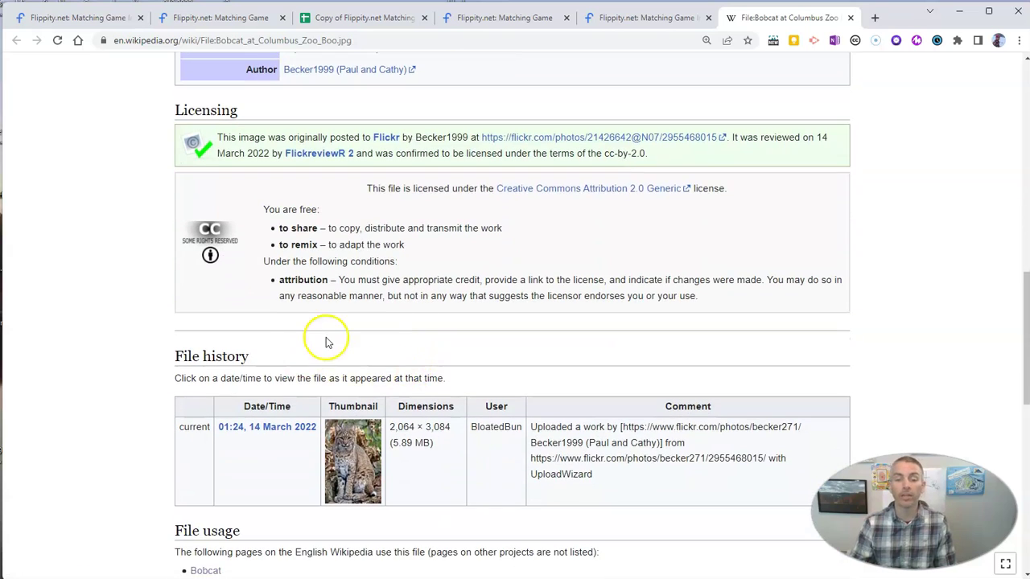
scroll(329, 350, "down", 1)
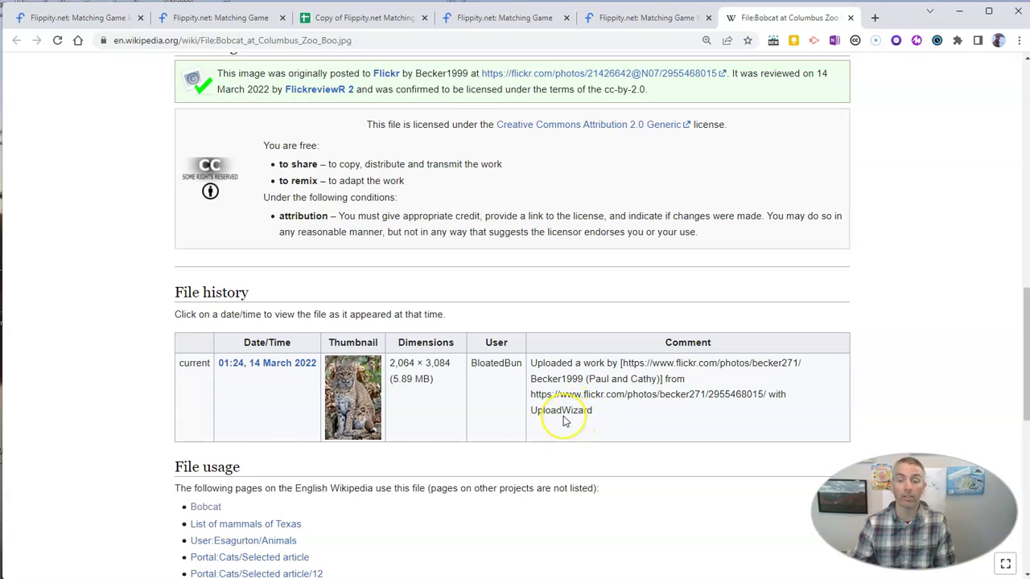
scroll(563, 421, "up", 3)
scroll(549, 433, "up", 6)
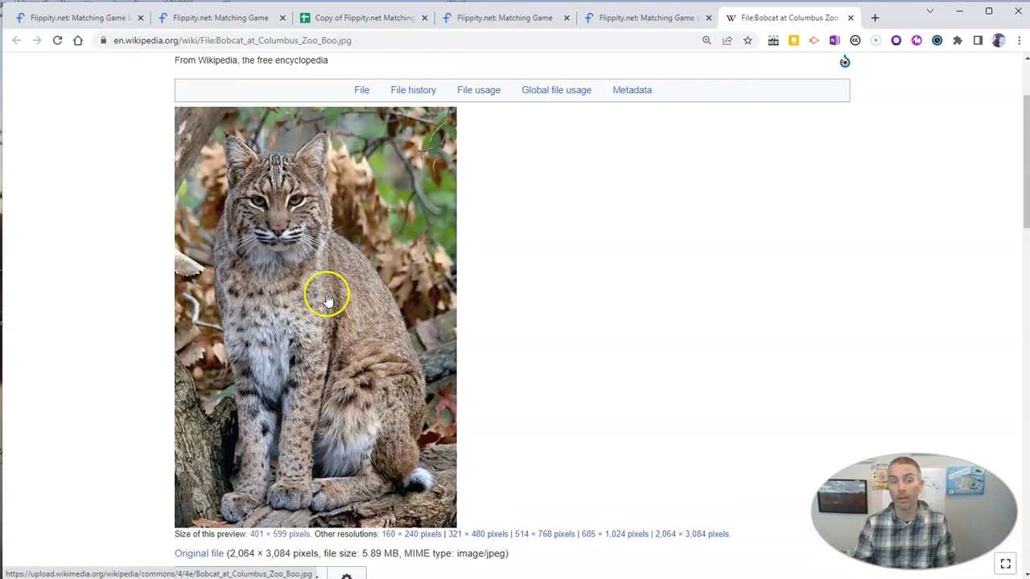
Step: Copy the image address of the bobcat photo and paste it into cell B3 of the copied template, replacing the existing link
right_click(315, 256)
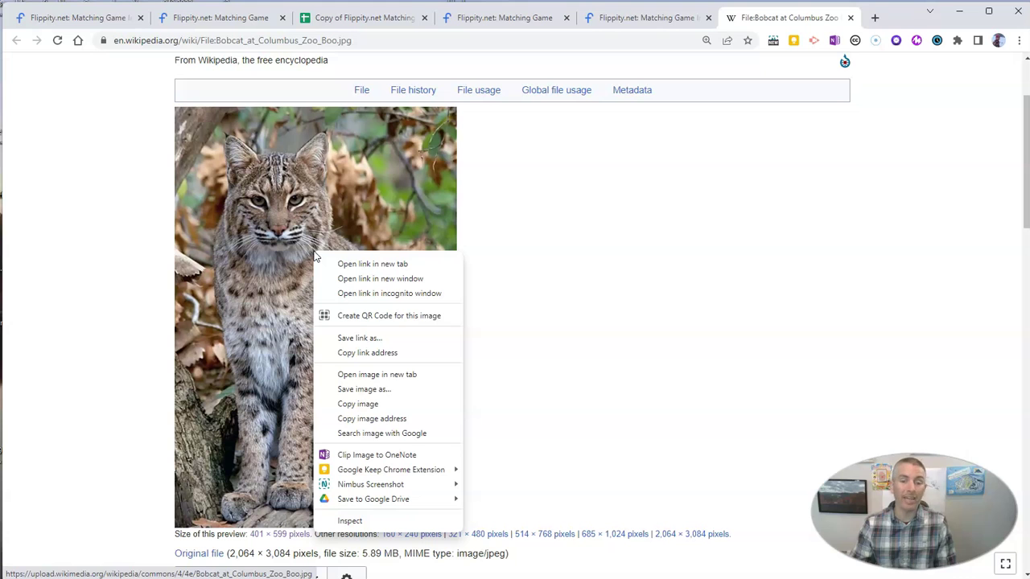
left_click(386, 421)
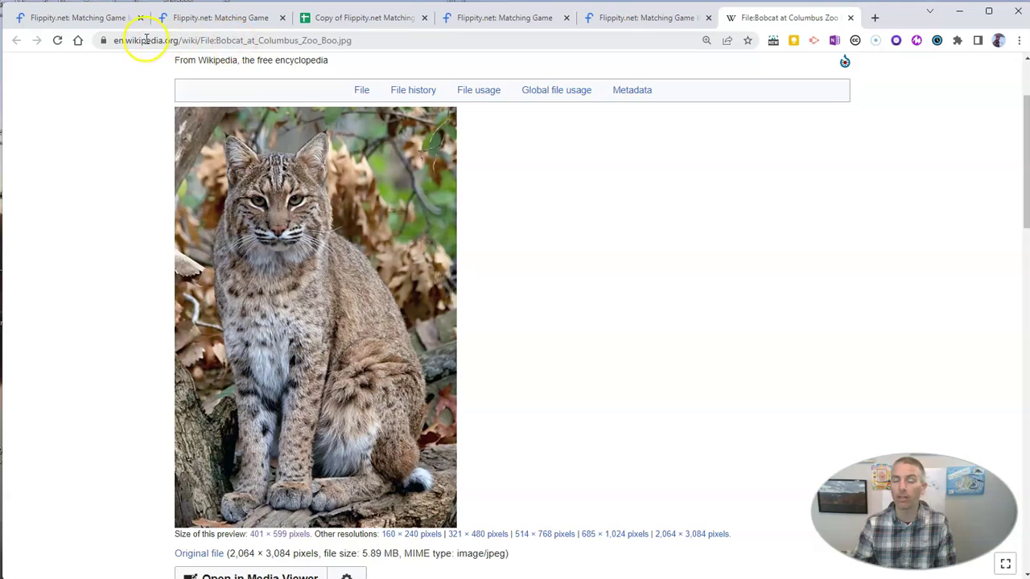
right_click(303, 240)
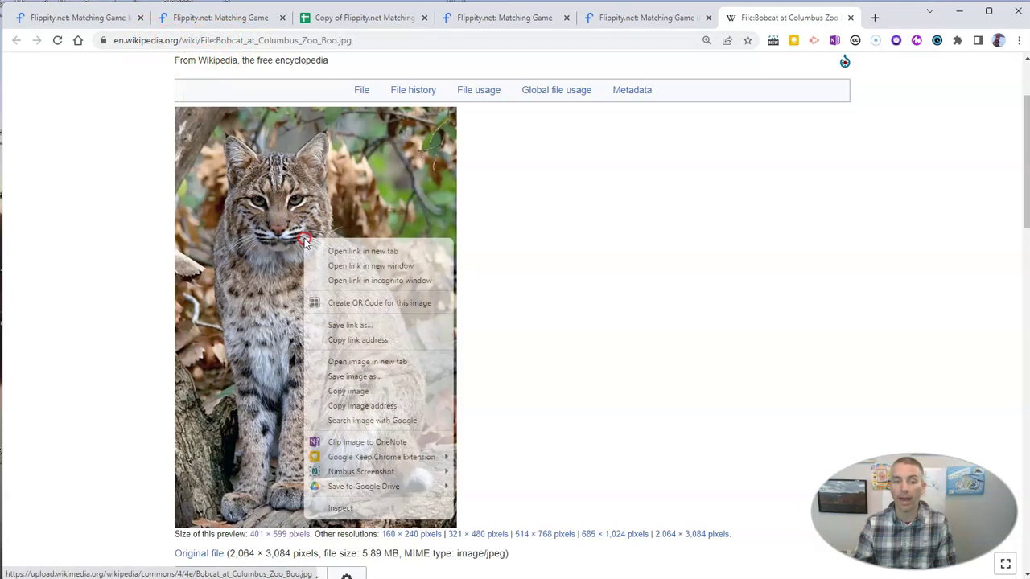
left_click(359, 405)
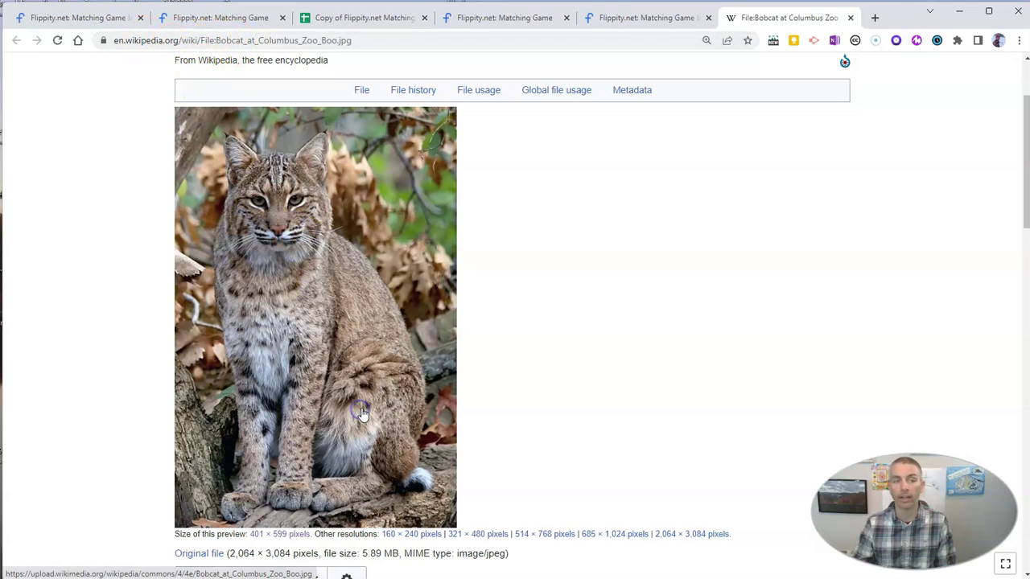
left_click(351, 22)
double_click(211, 199)
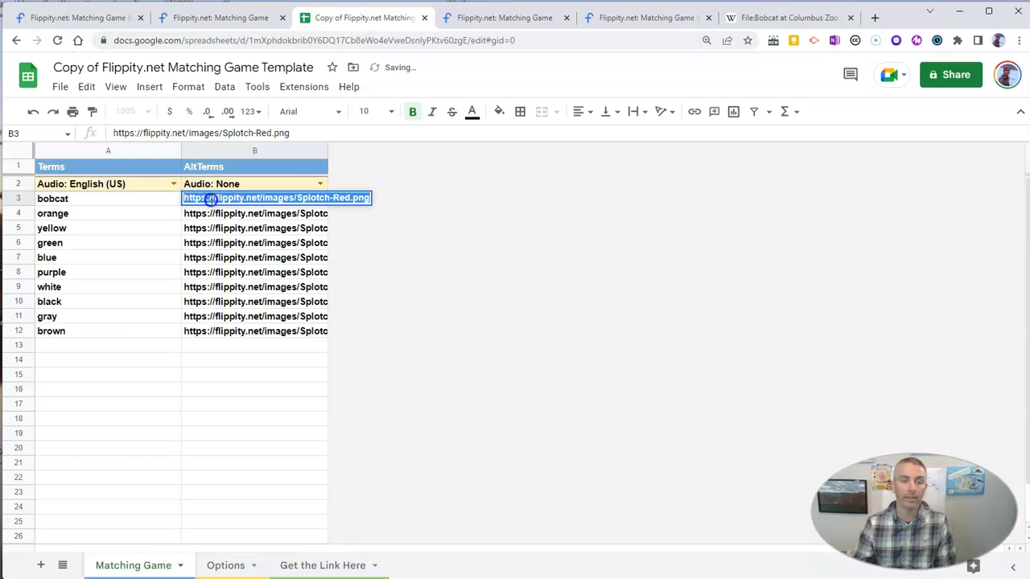
key("ctrl+v")
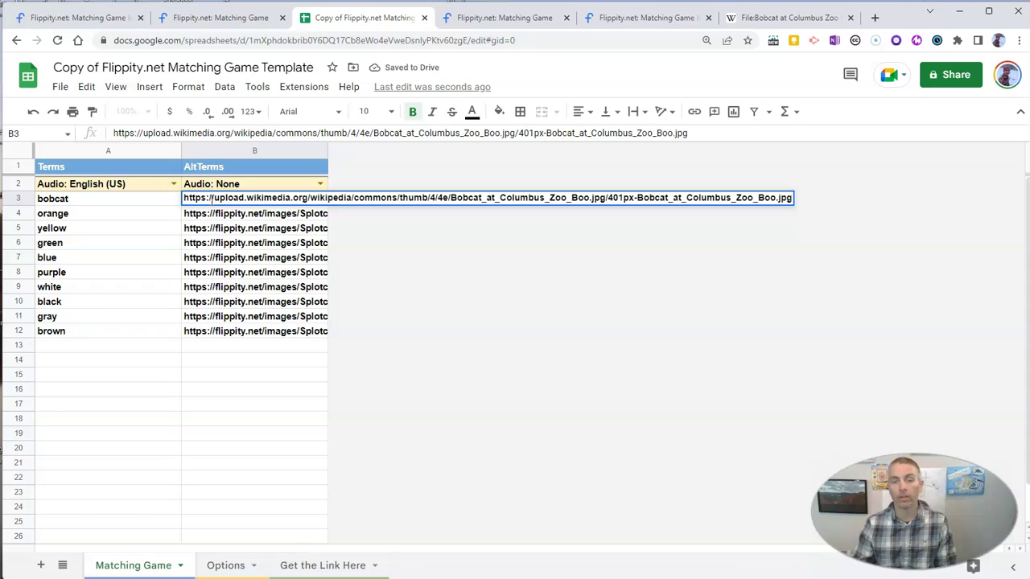
left_click(383, 294)
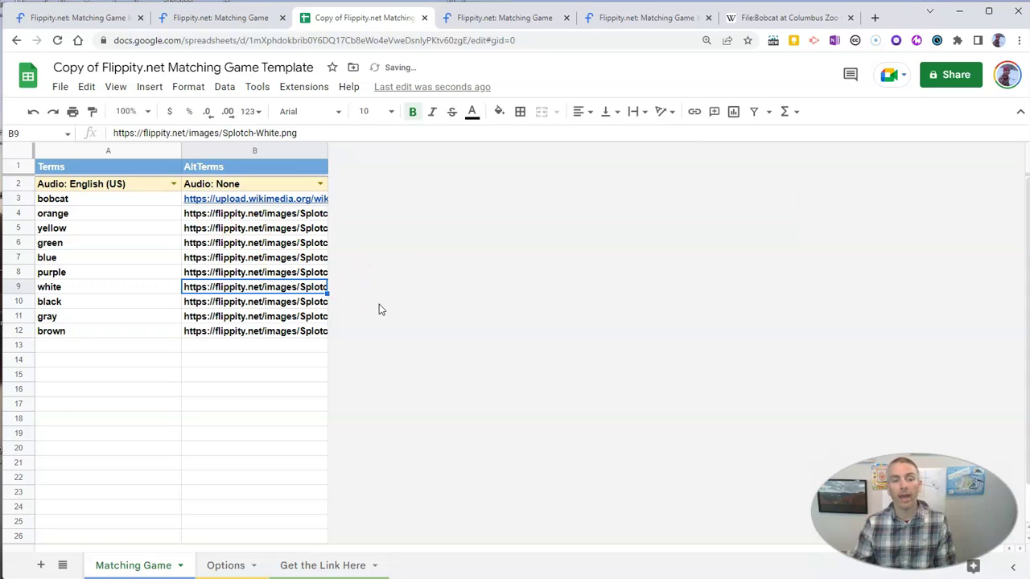
Step: Publish the entire spreadsheet to the web as a web page
left_click(61, 87)
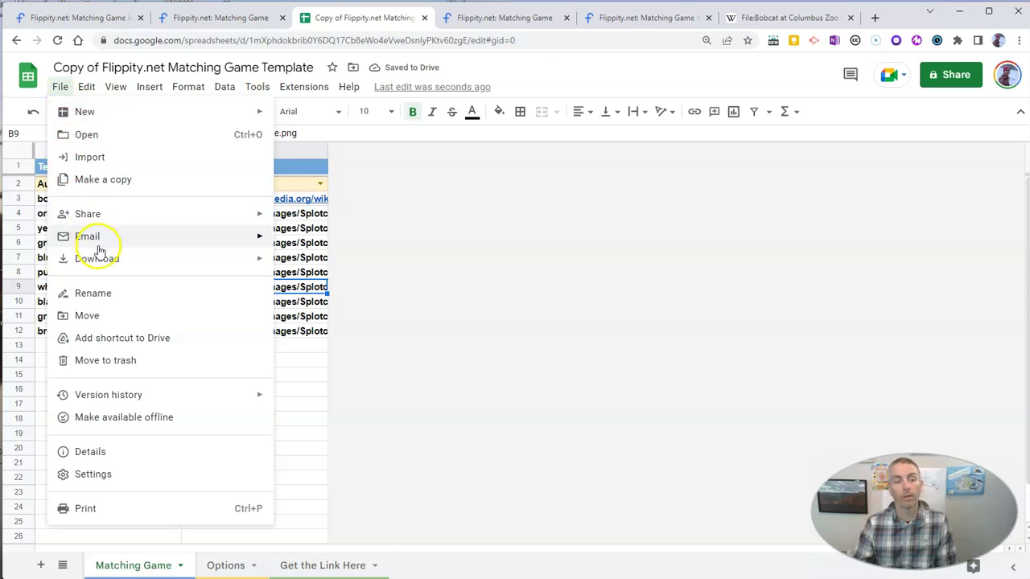
mouse_move(102, 223)
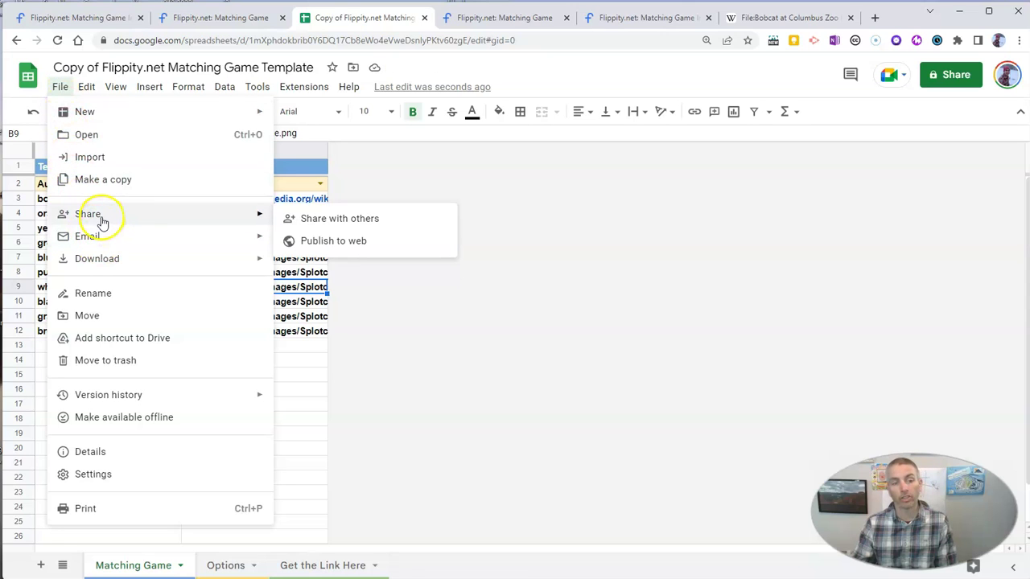
left_click(333, 242)
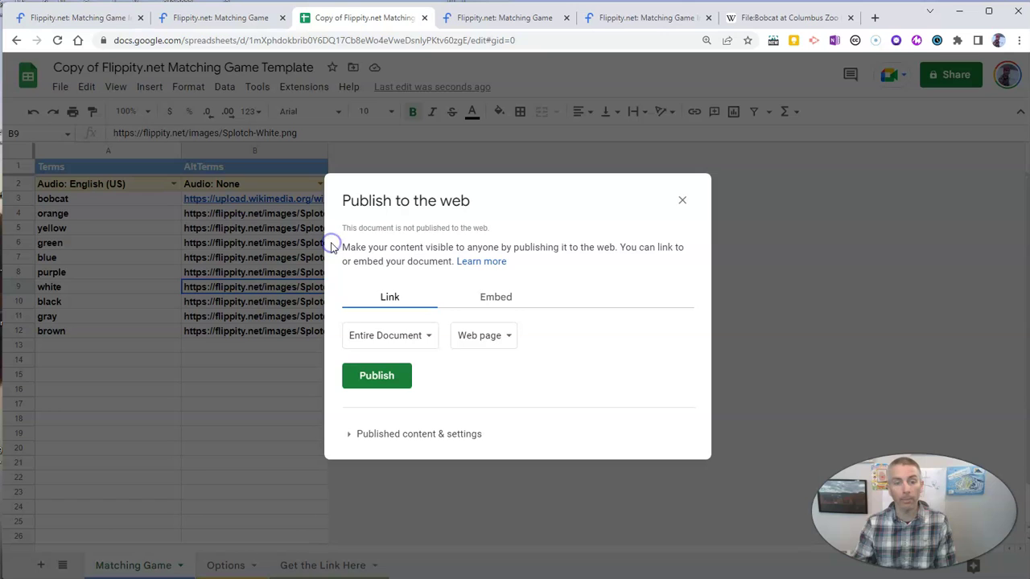
left_click(375, 382)
left_click(585, 111)
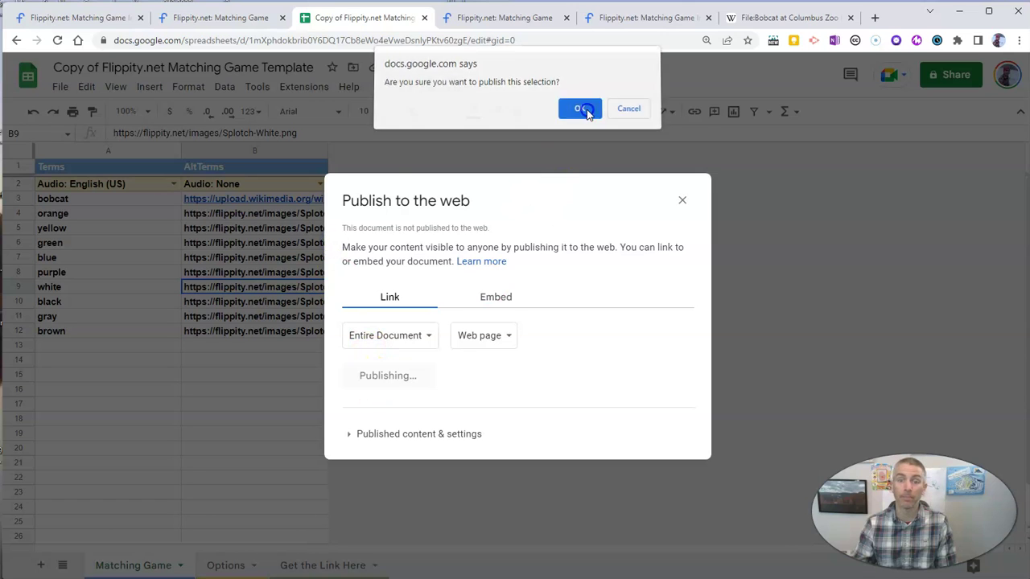
left_click(682, 154)
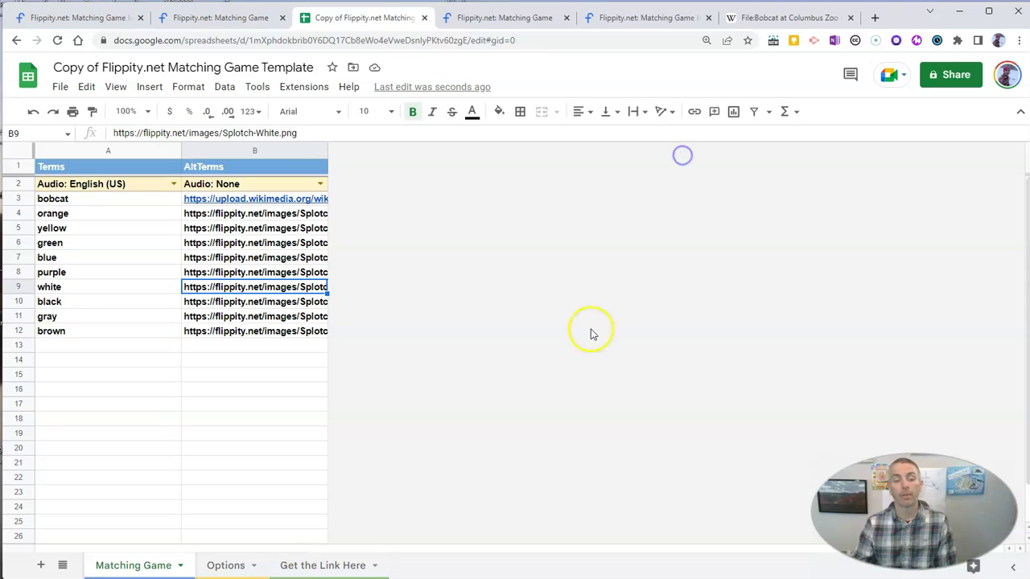
Step: Open the matching game from the link in cell A2 of the Get the Link Here sheet
left_click(318, 567)
mouse_move(223, 196)
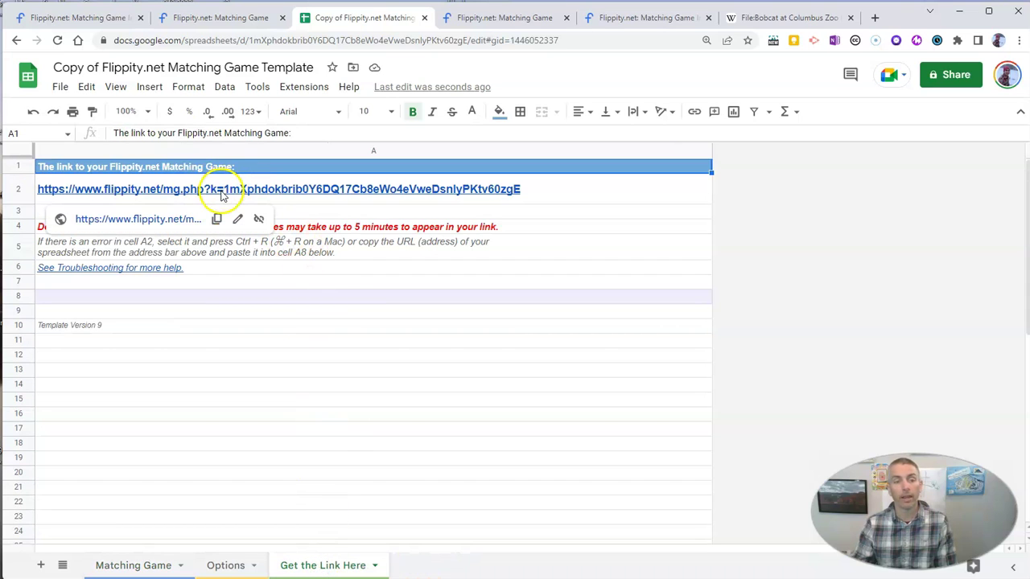
left_click(165, 218)
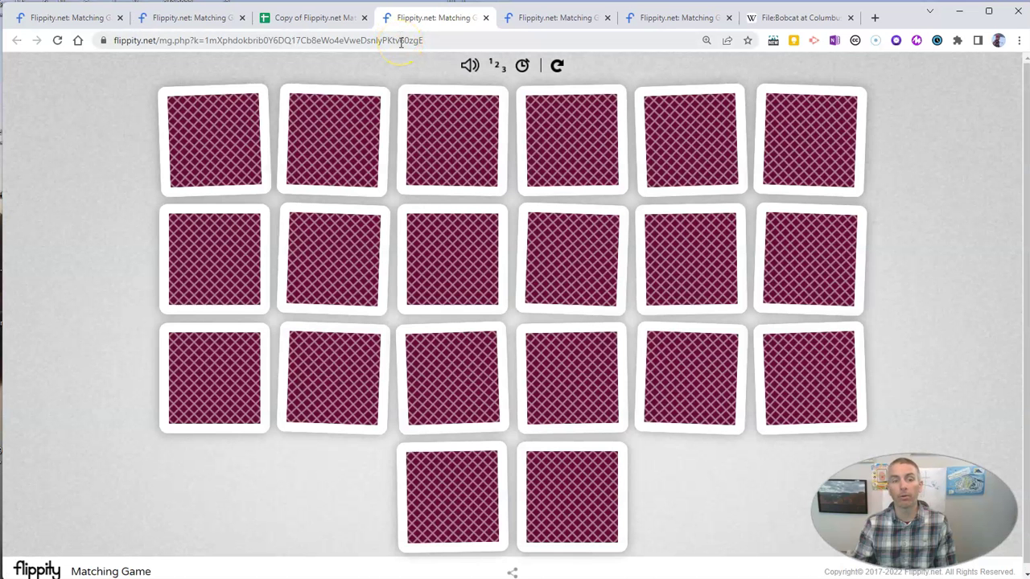
Step: Flip the first two cards in the game's top row and mute the game's sound
left_click(211, 151)
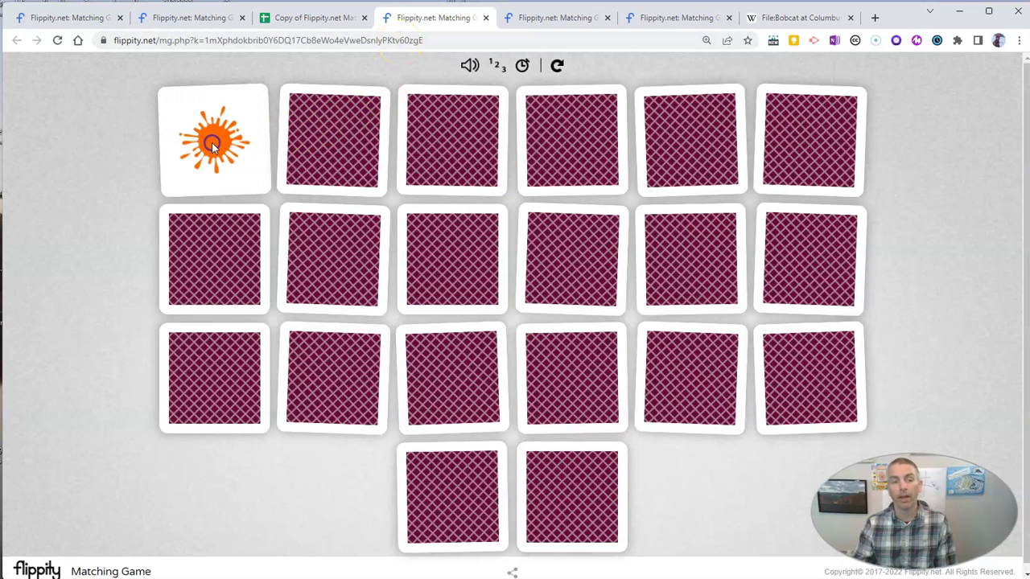
left_click(332, 141)
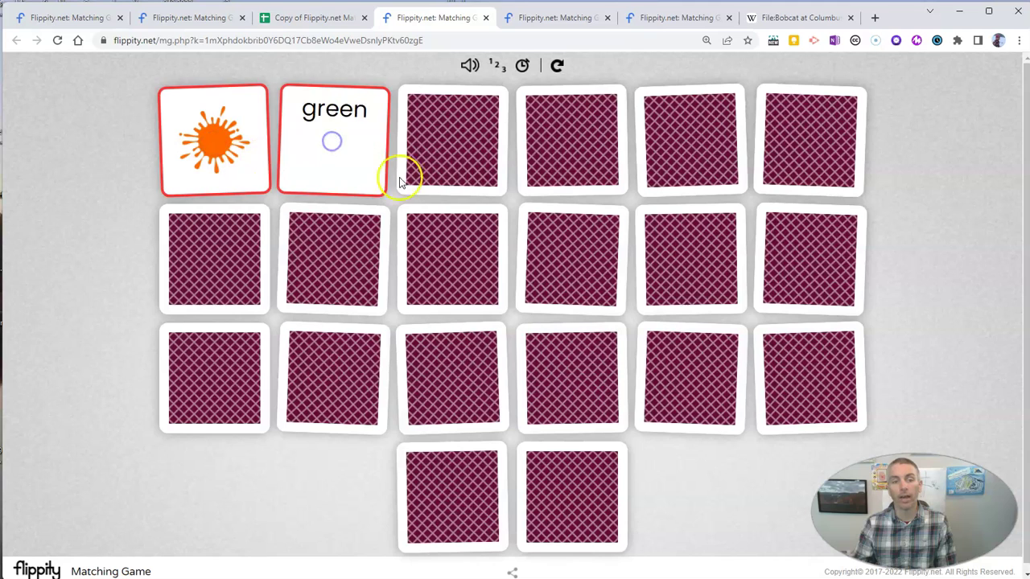
left_click(469, 64)
Step: Test the game by flipping the remaining top-row cards in pairs, followed by the first three cards of the second row
left_click(477, 139)
left_click(556, 142)
left_click(681, 143)
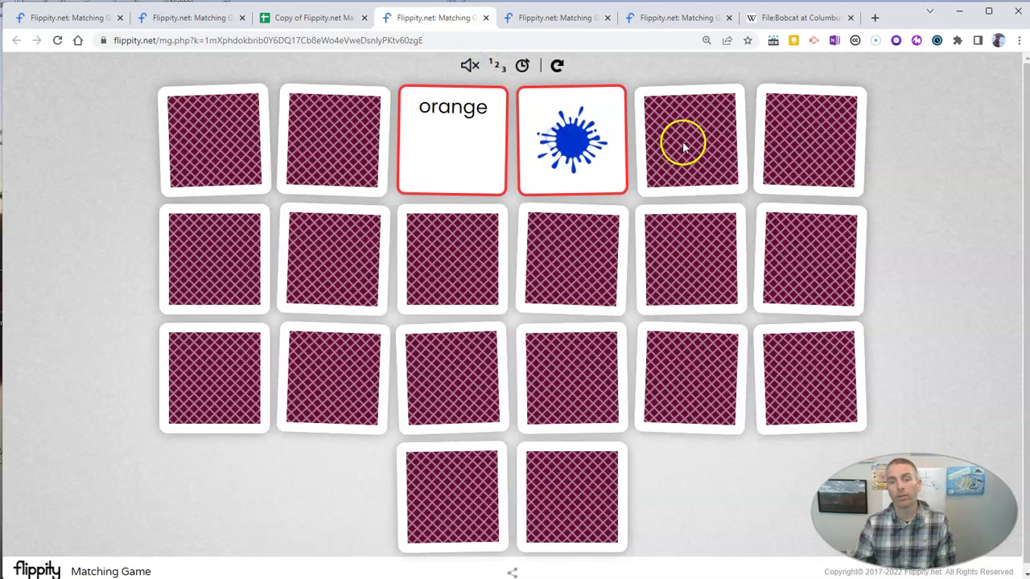
left_click(686, 150)
left_click(783, 153)
left_click(218, 280)
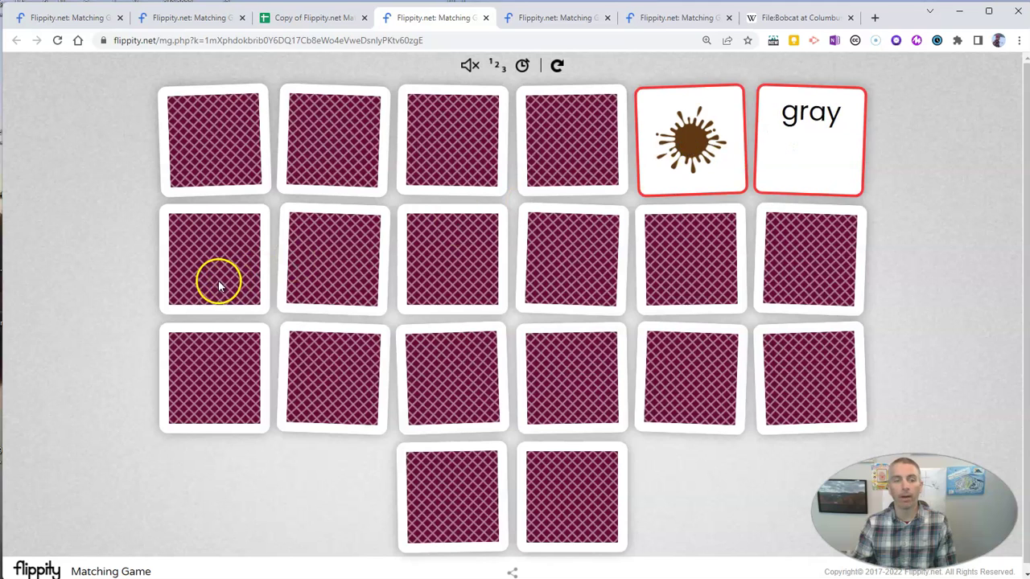
left_click(219, 277)
left_click(323, 259)
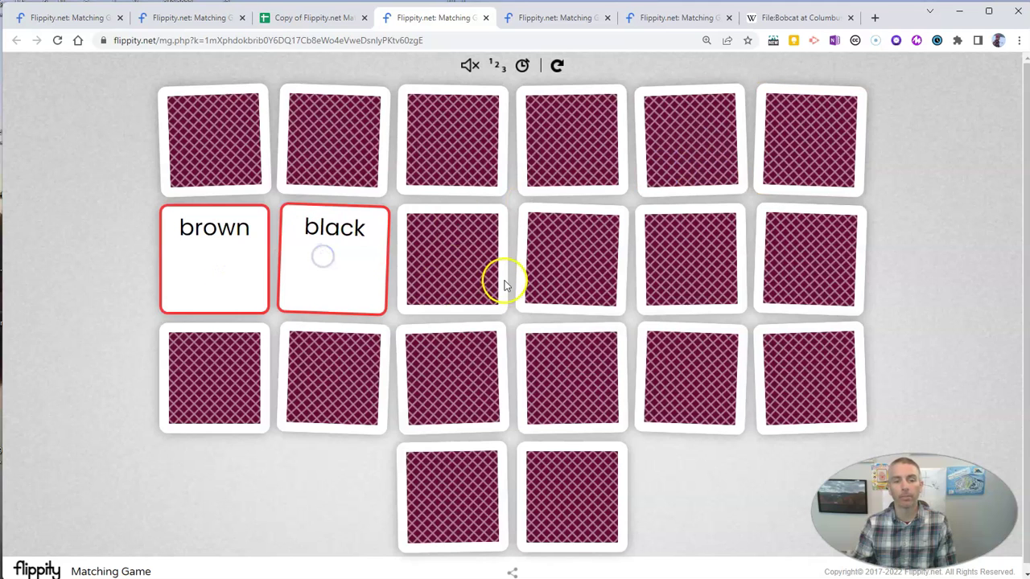
left_click(455, 278)
left_click(462, 280)
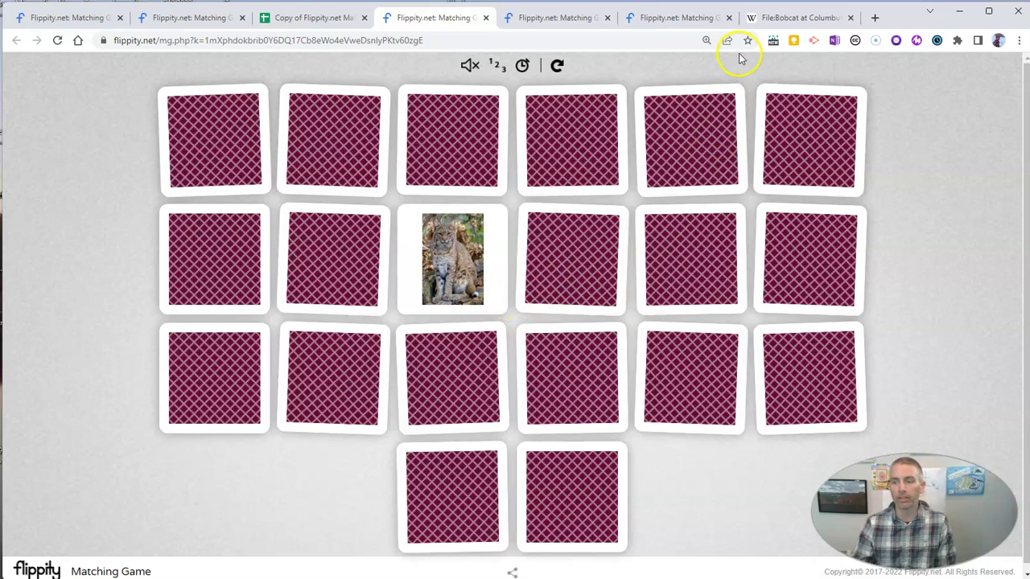
Step: Return to the Wikipedia file page of the Columbus Zoo bobcat photo
left_click(769, 19)
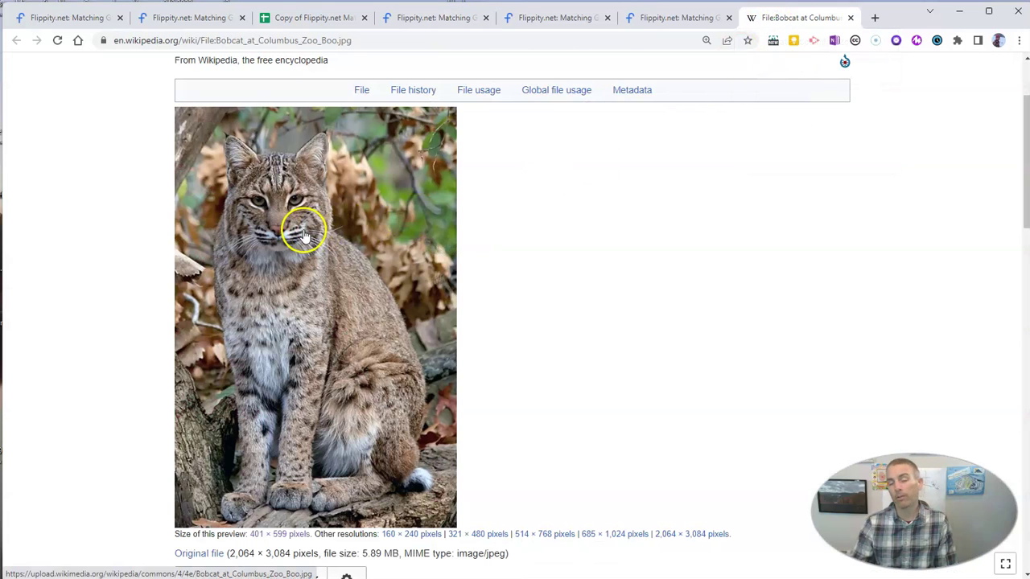